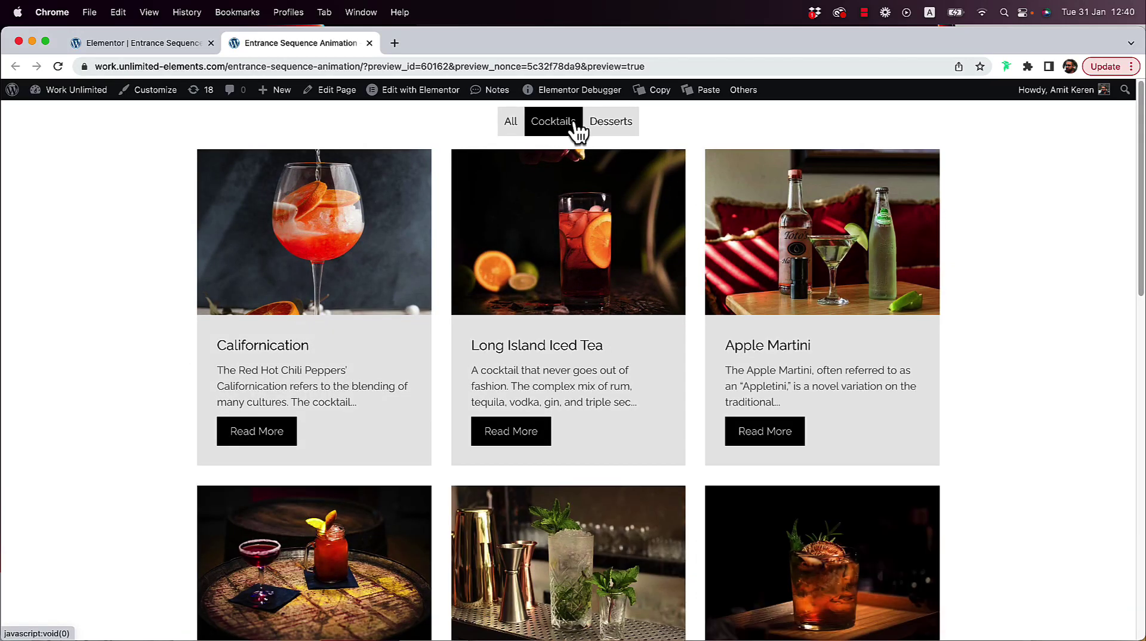
- Filter the preview's post grid by Desserts, then All, then Cocktails
click(608, 132)
click(517, 132)
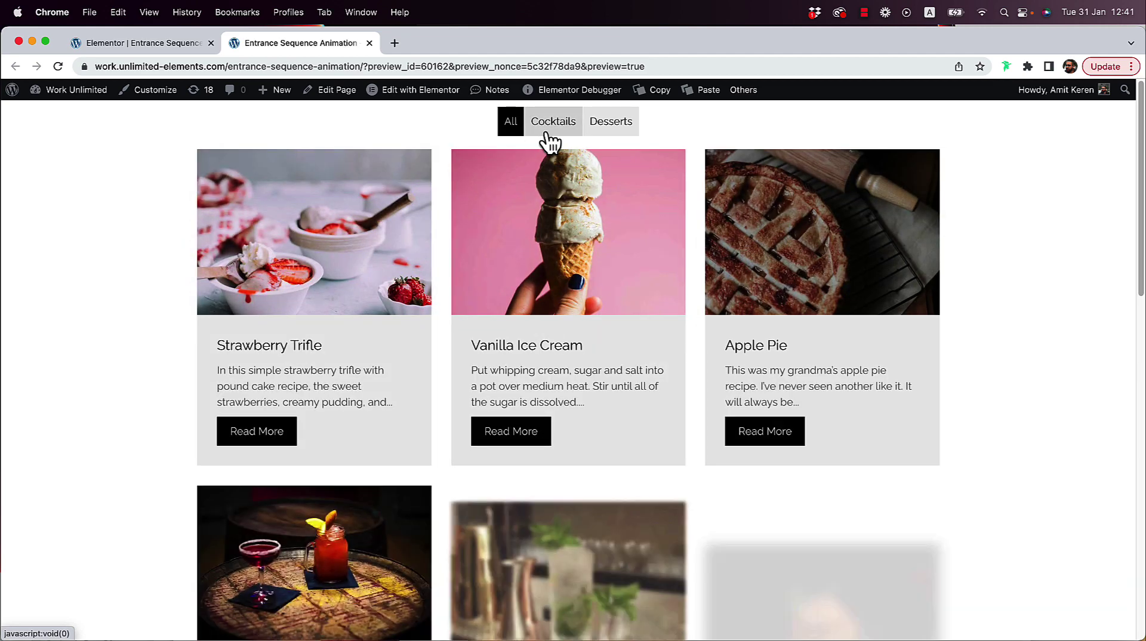
click(547, 134)
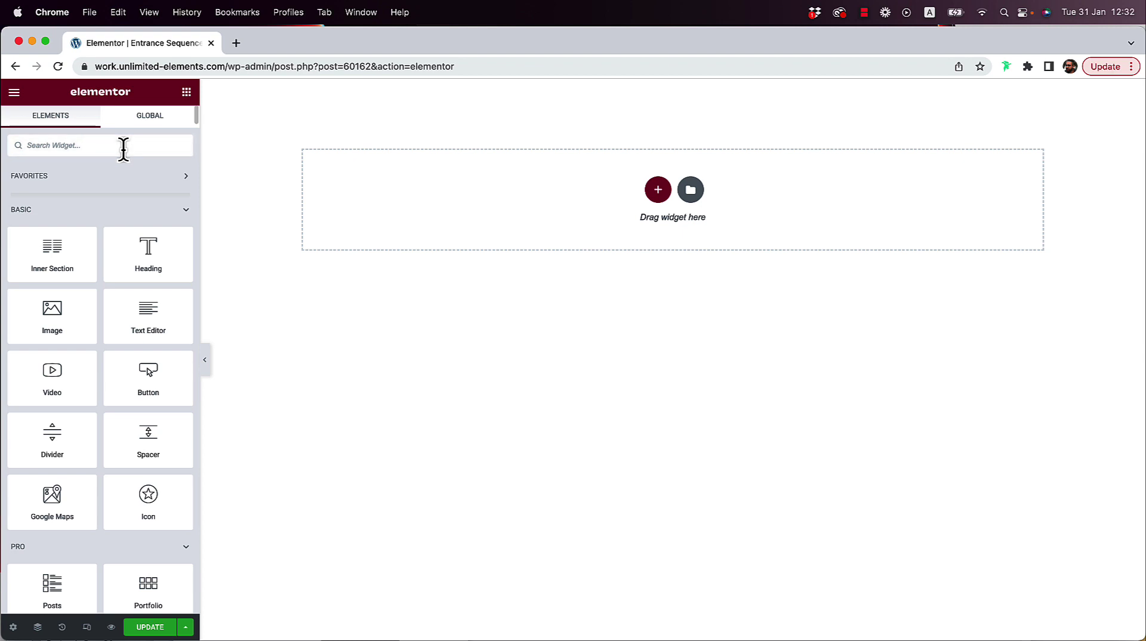
- Add a List widget to the empty section and set its sequence entrance animation to From Left
text(list)
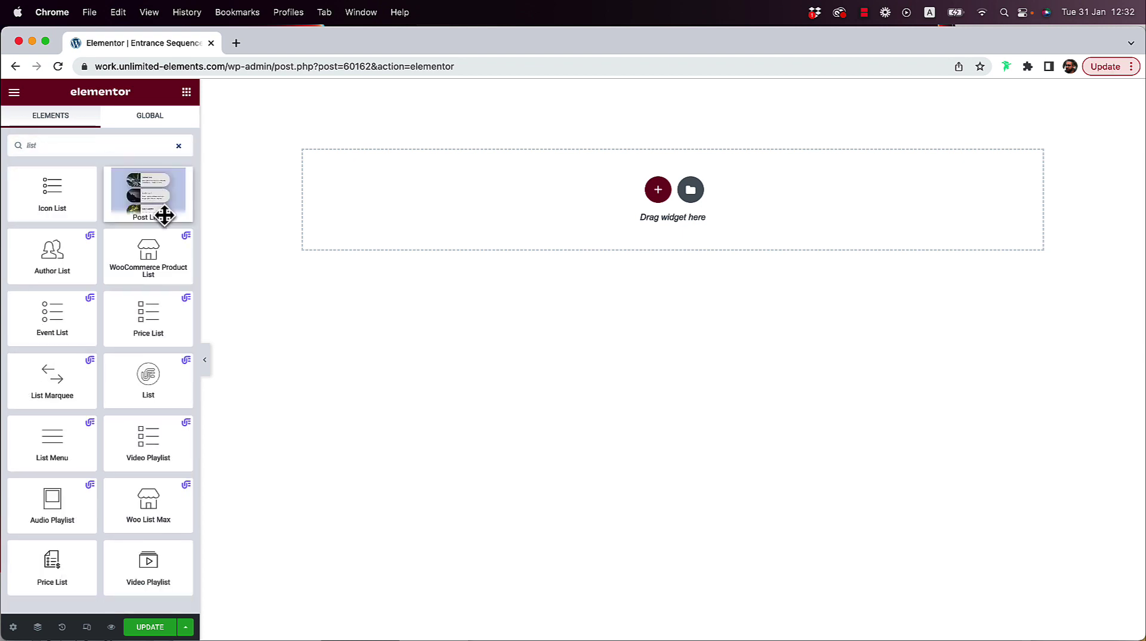
drag(149, 406, 602, 245)
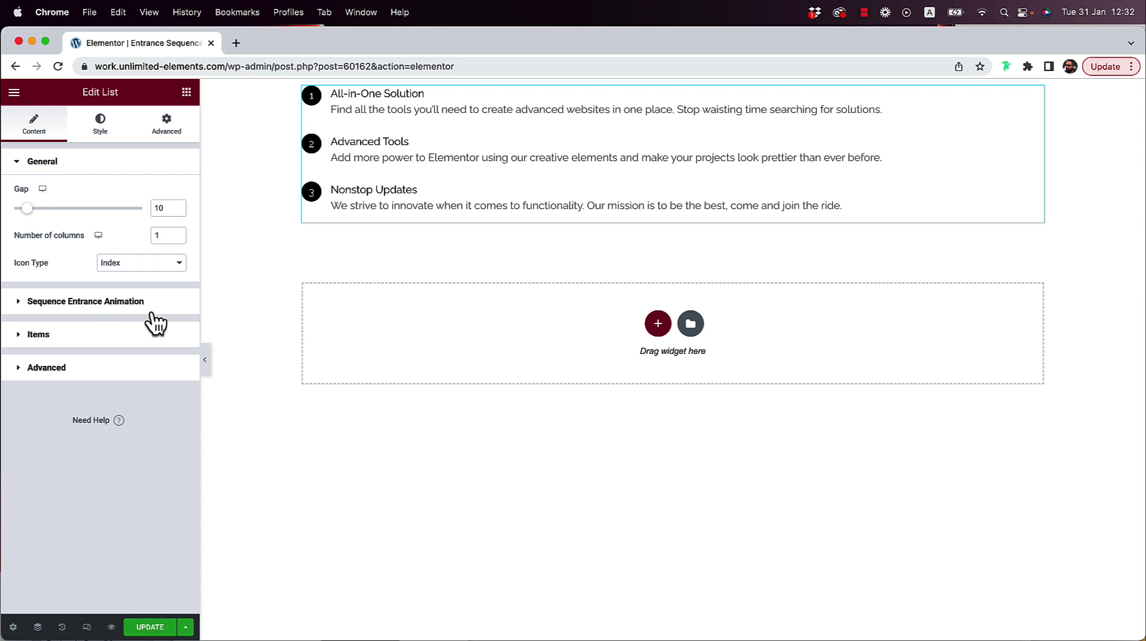
click(90, 302)
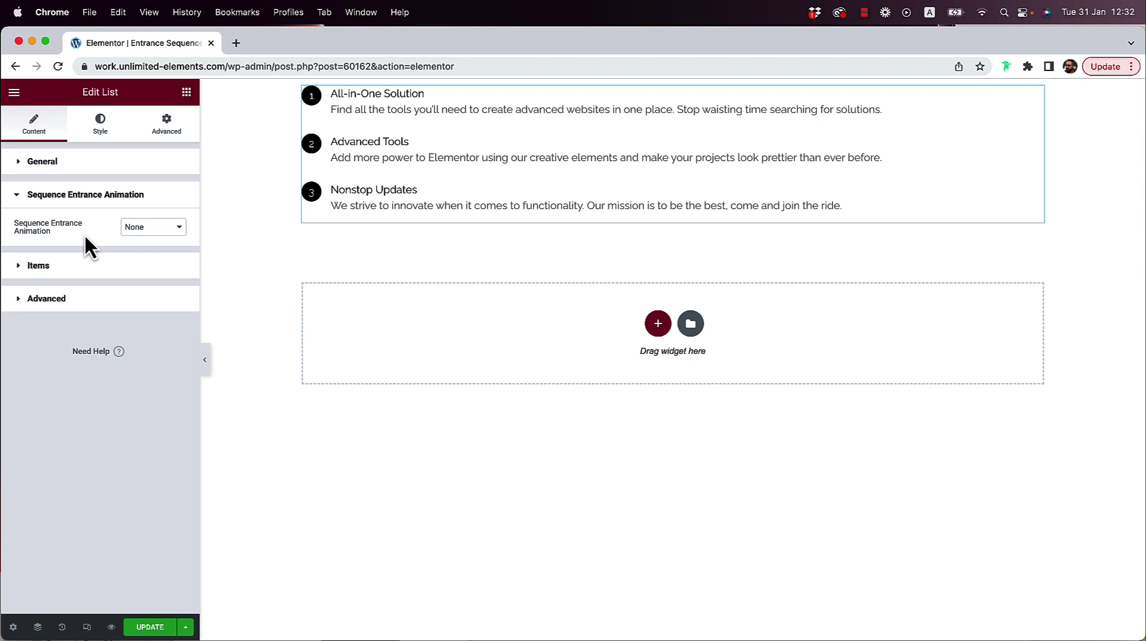
click(169, 230)
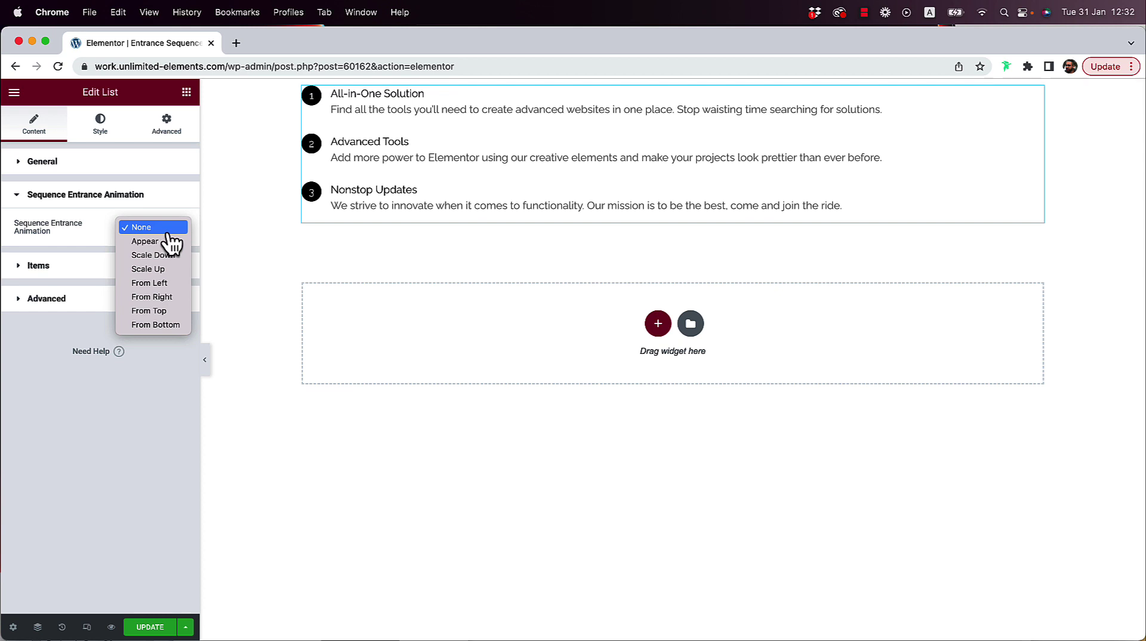
click(169, 283)
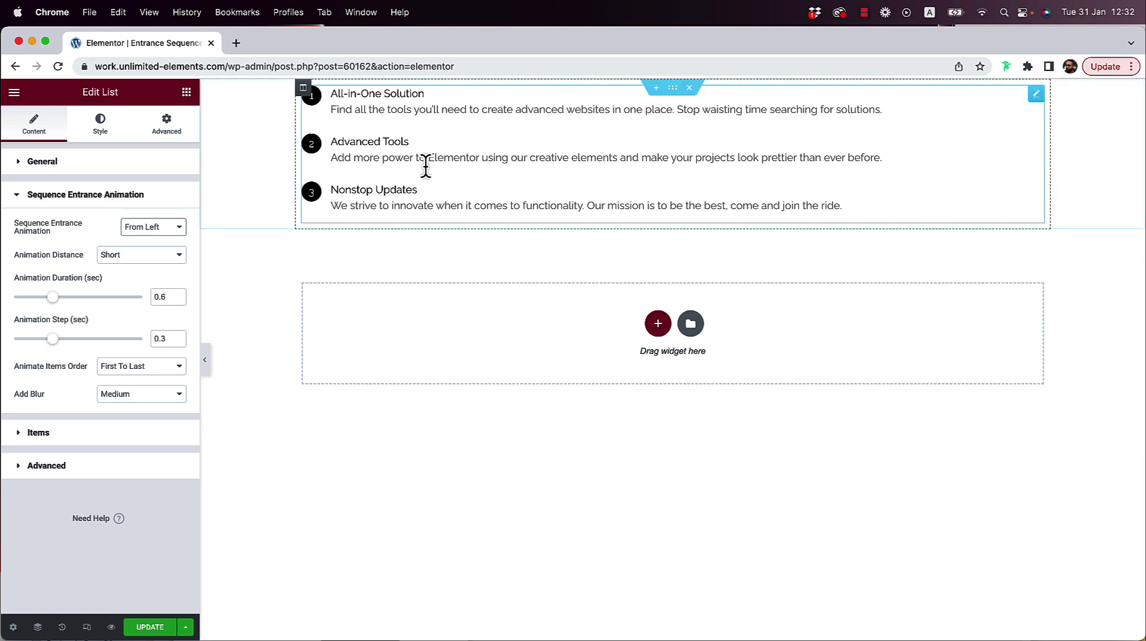
- Narrow the list's section to 523 px width with unlinked 100 px top and bottom padding
click(673, 87)
mouse_move(20, 240)
mouse_down()
mouse_move(39, 247)
mouse_move(24, 242)
mouse_up()
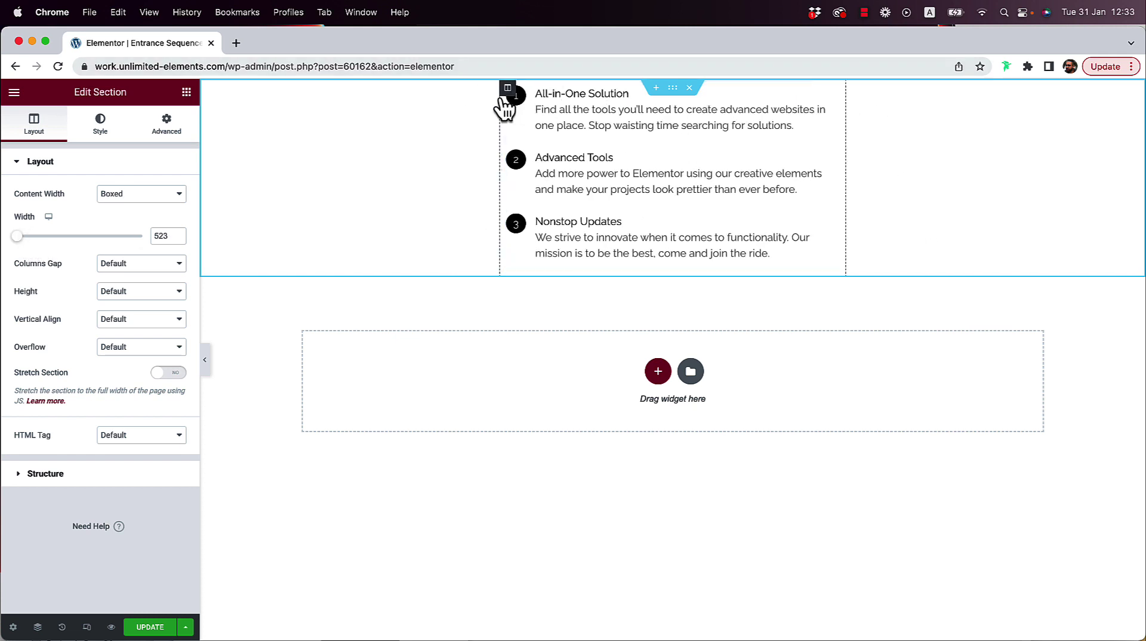
click(183, 136)
click(177, 260)
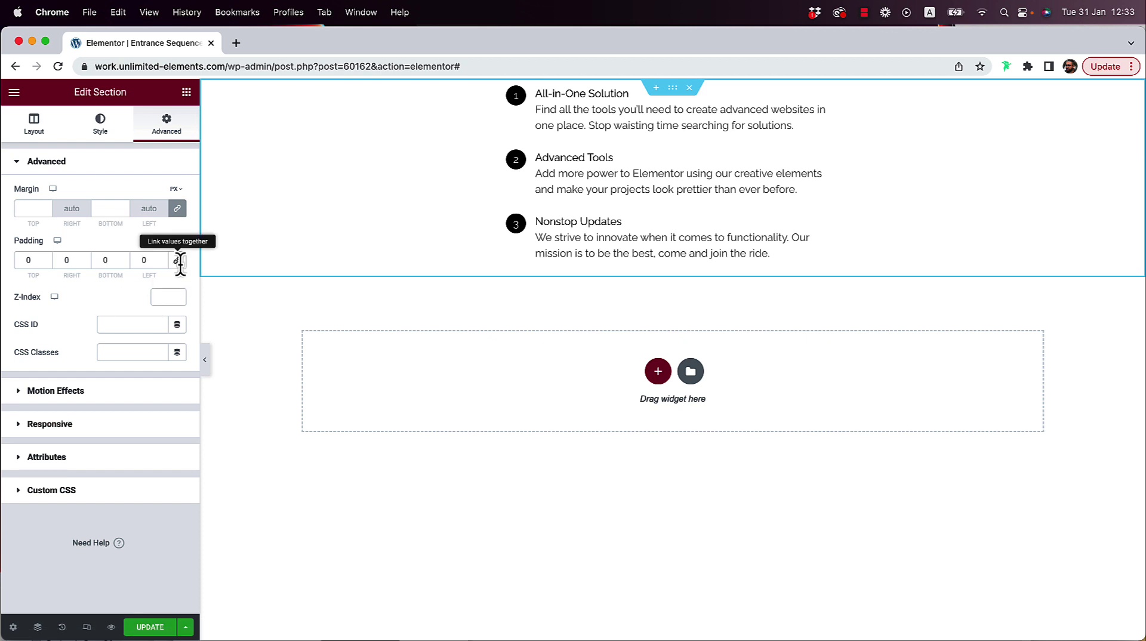
click(34, 261)
text(100)
click(104, 260)
text(100)
click(630, 237)
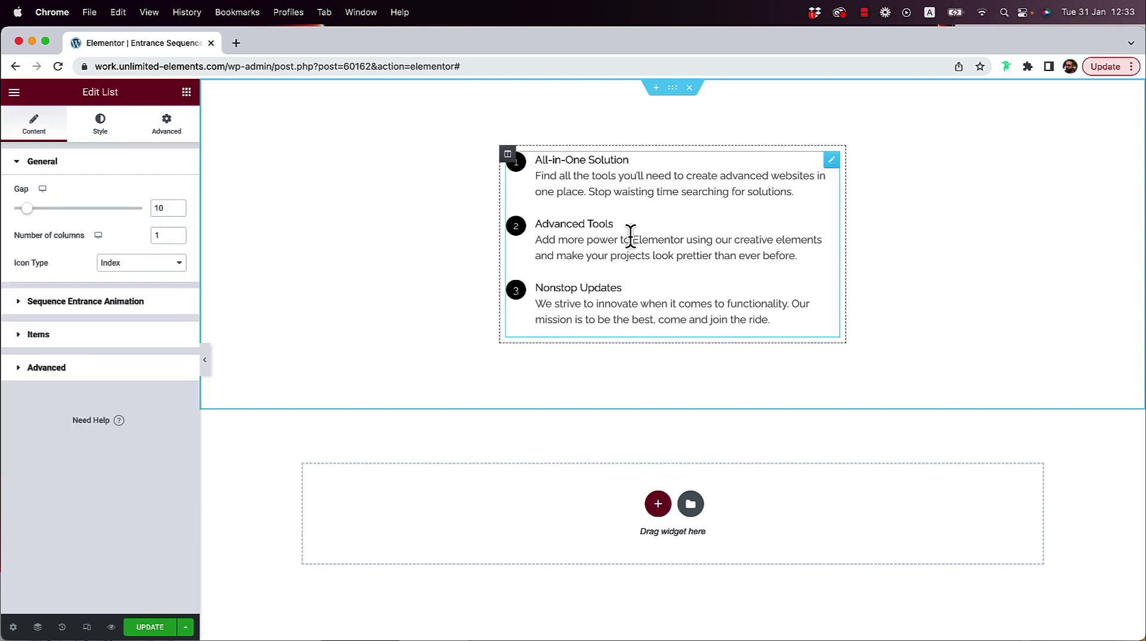
- Try the Shortest animation distance on the list, then settle on Longest
click(98, 301)
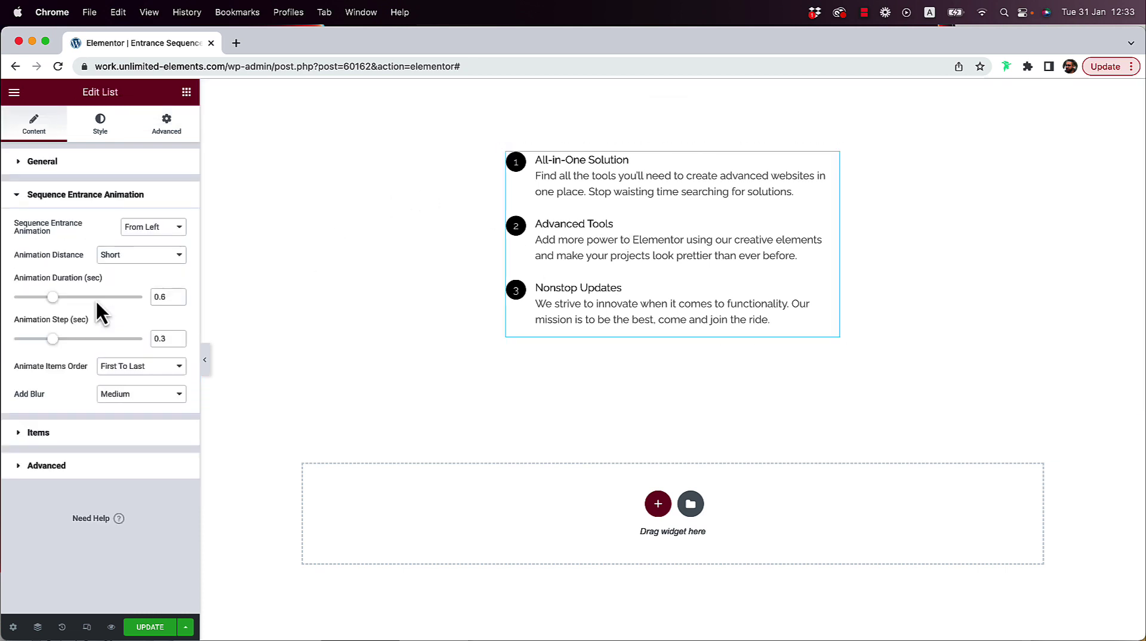
click(137, 257)
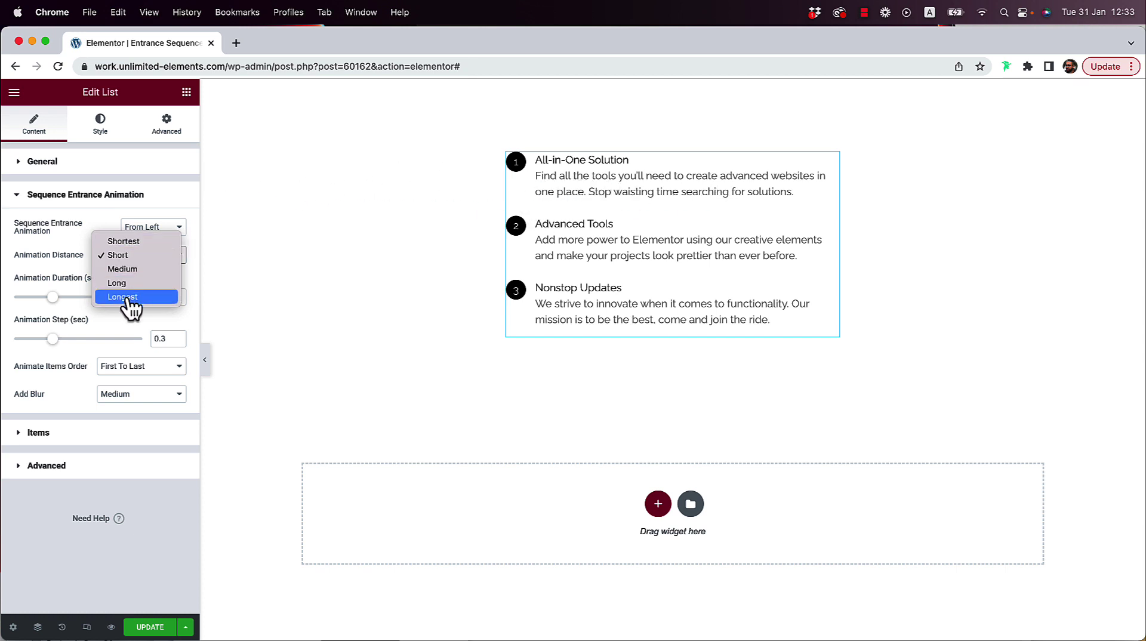
click(144, 246)
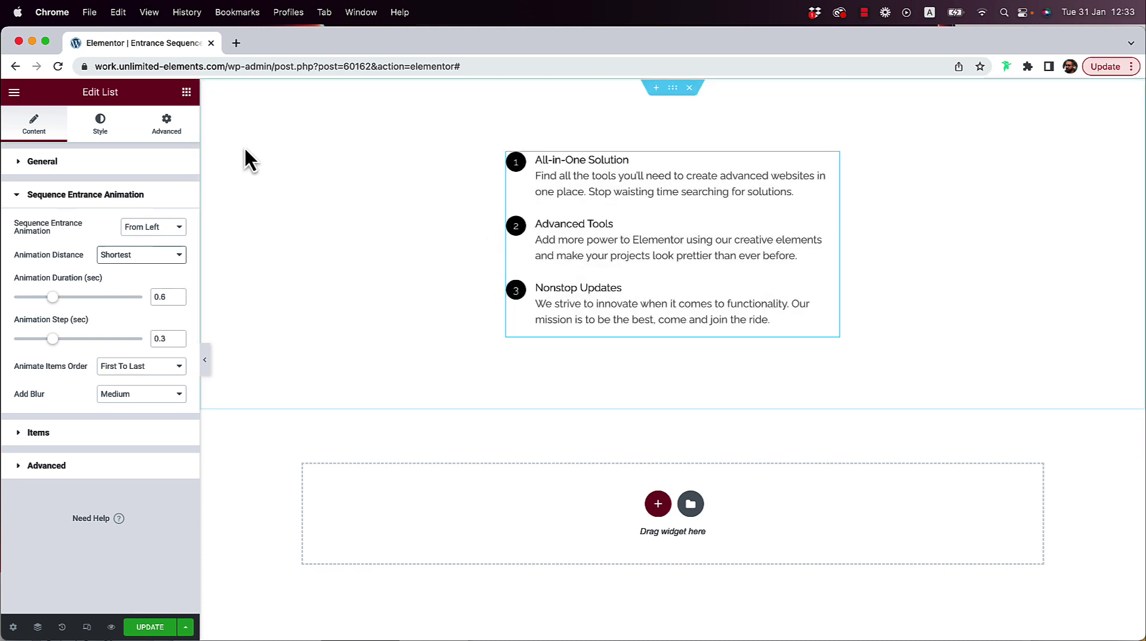
click(149, 255)
click(122, 311)
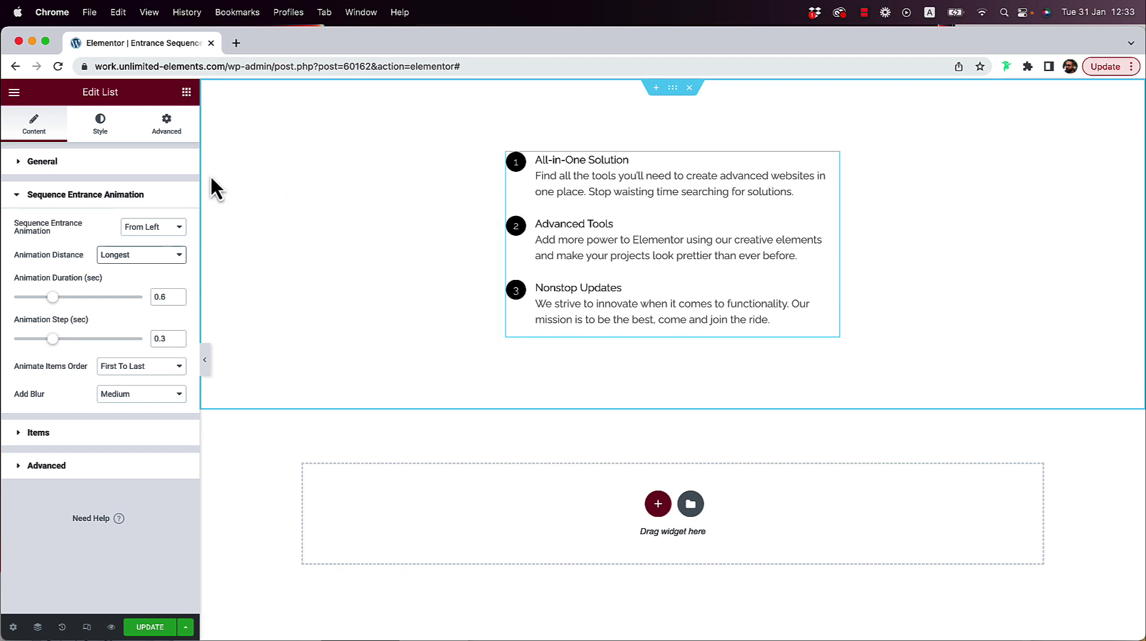
- Enter 2 for the list's Animation Duration and 2 for its Animation Step
click(162, 297)
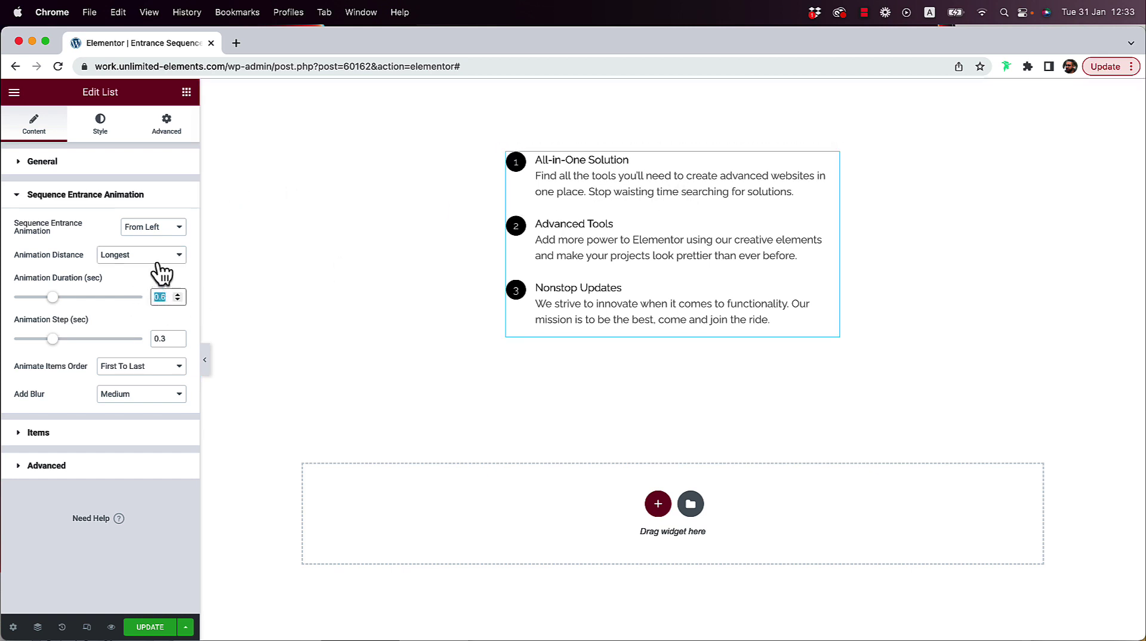
text(2)
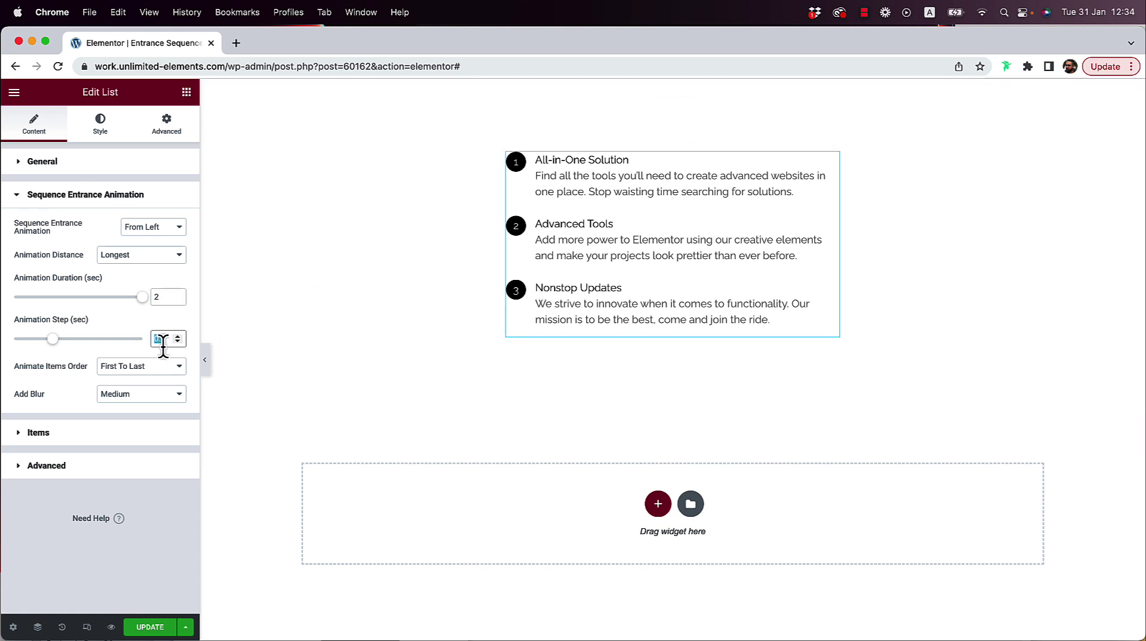
text(2)
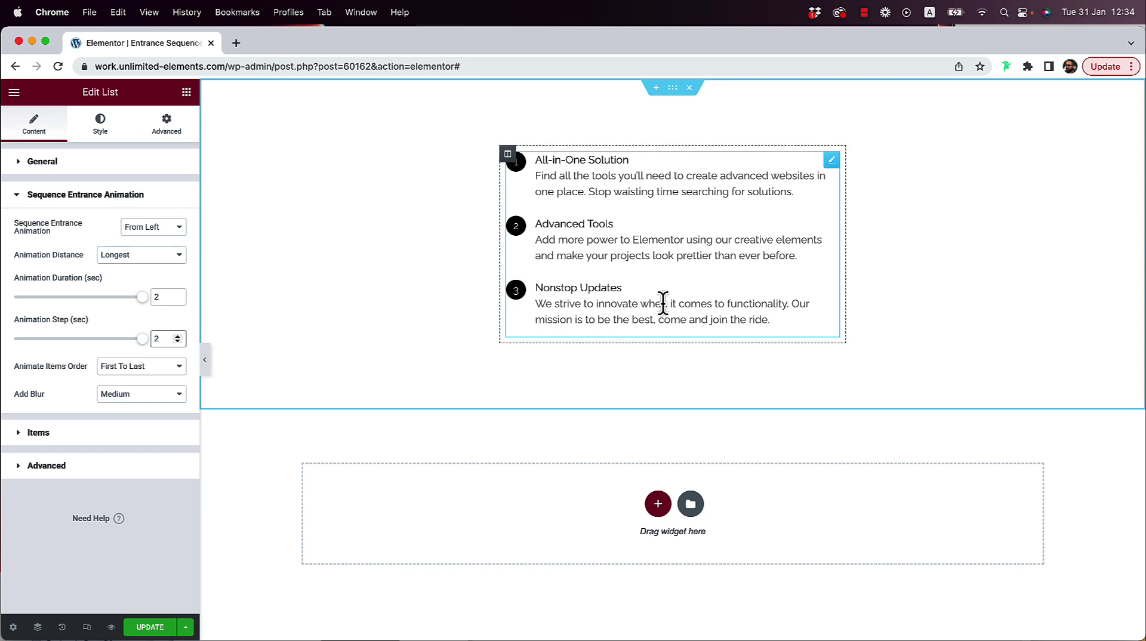
- Set item order to Last to First and change blur from No Blur to Strong
click(145, 376)
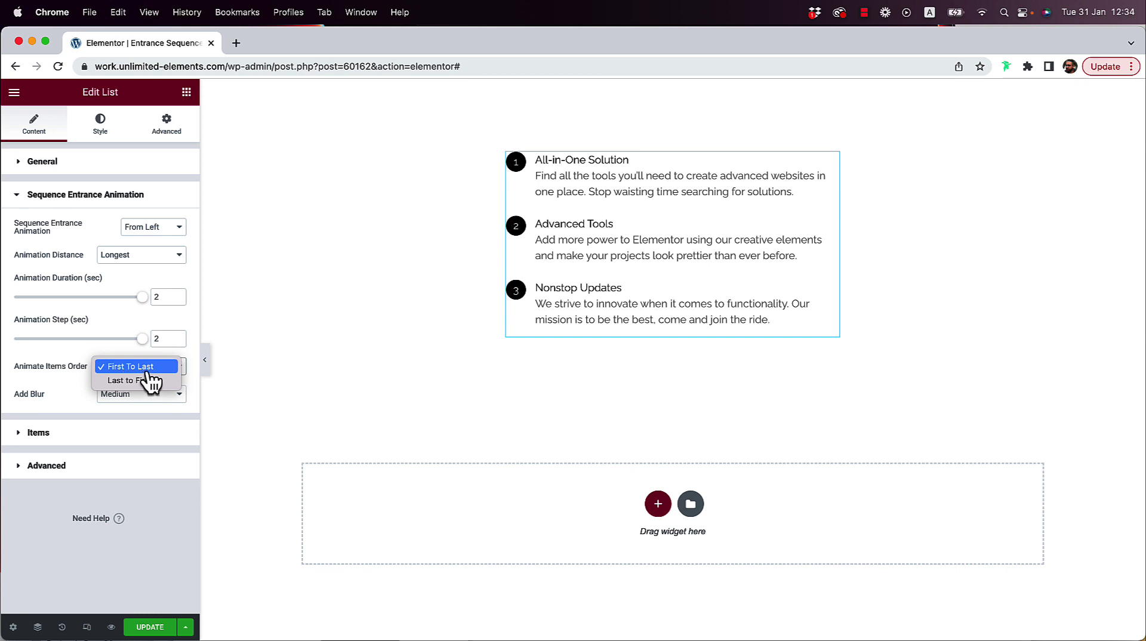
click(138, 380)
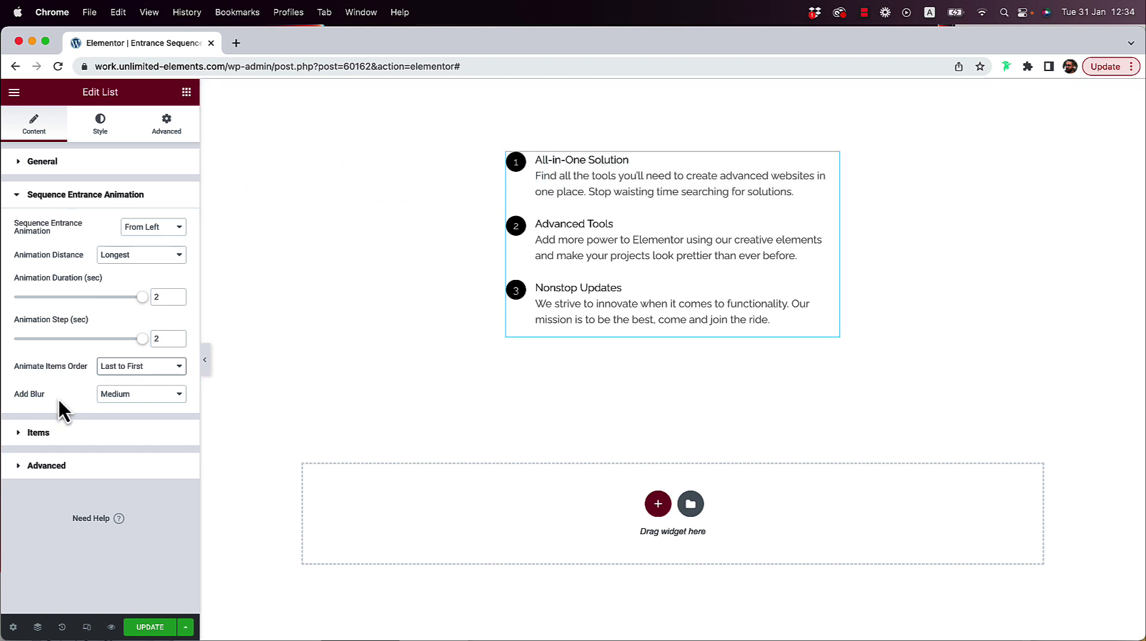
click(143, 398)
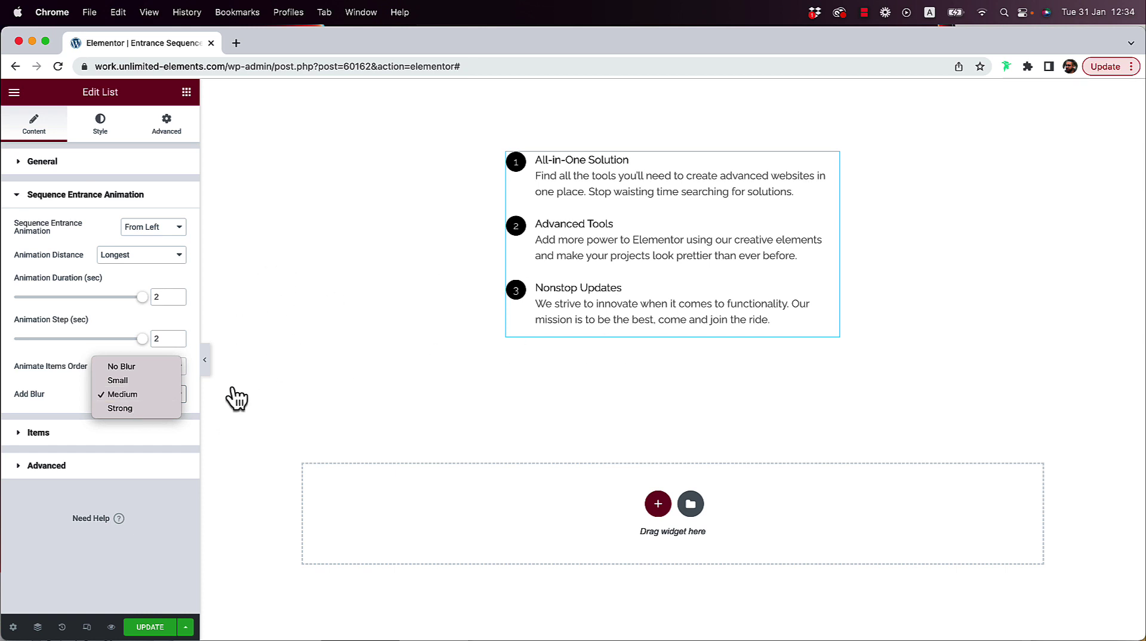
click(152, 369)
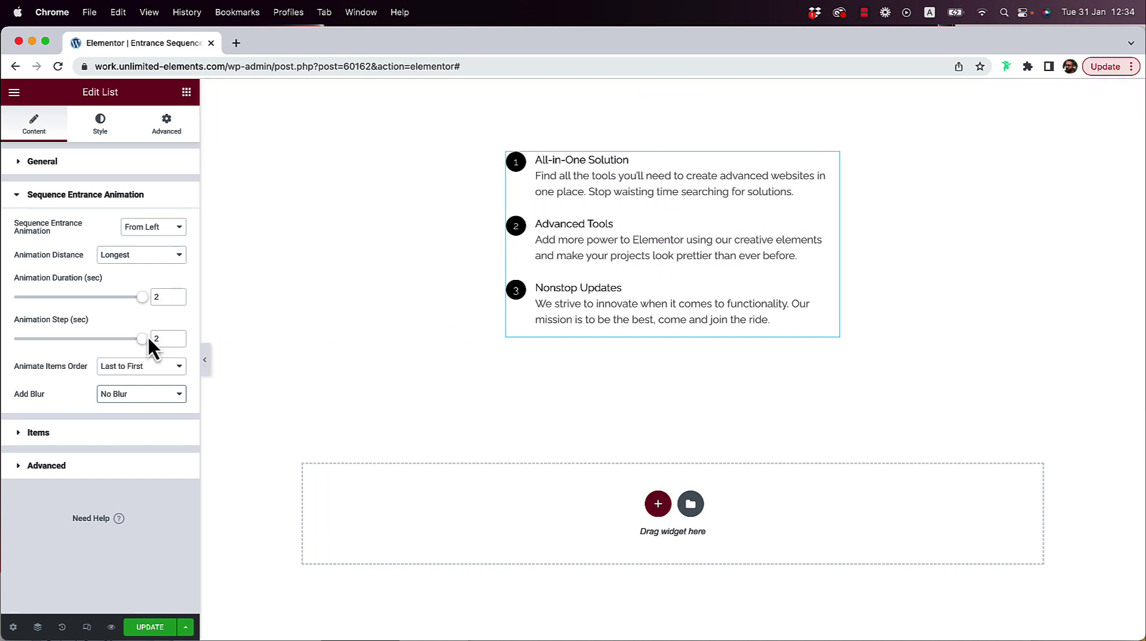
click(116, 411)
click(119, 435)
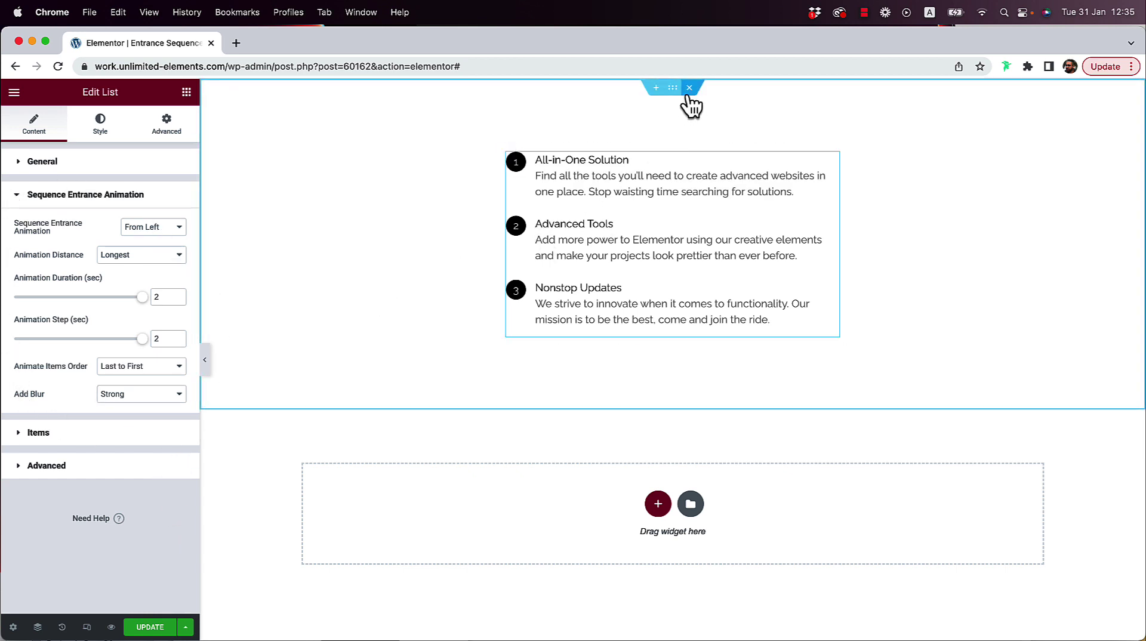
- Delete the numbered list section and add a Rhombus Grid widget to the page
click(690, 88)
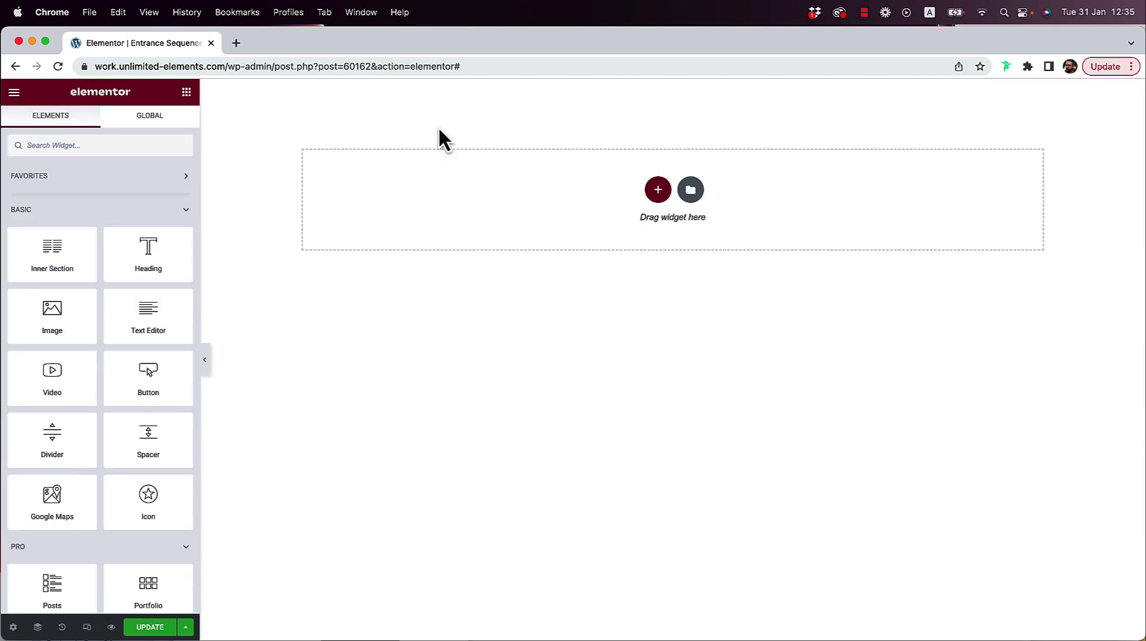
click(152, 148)
text(rhomb)
drag(90, 187, 375, 360)
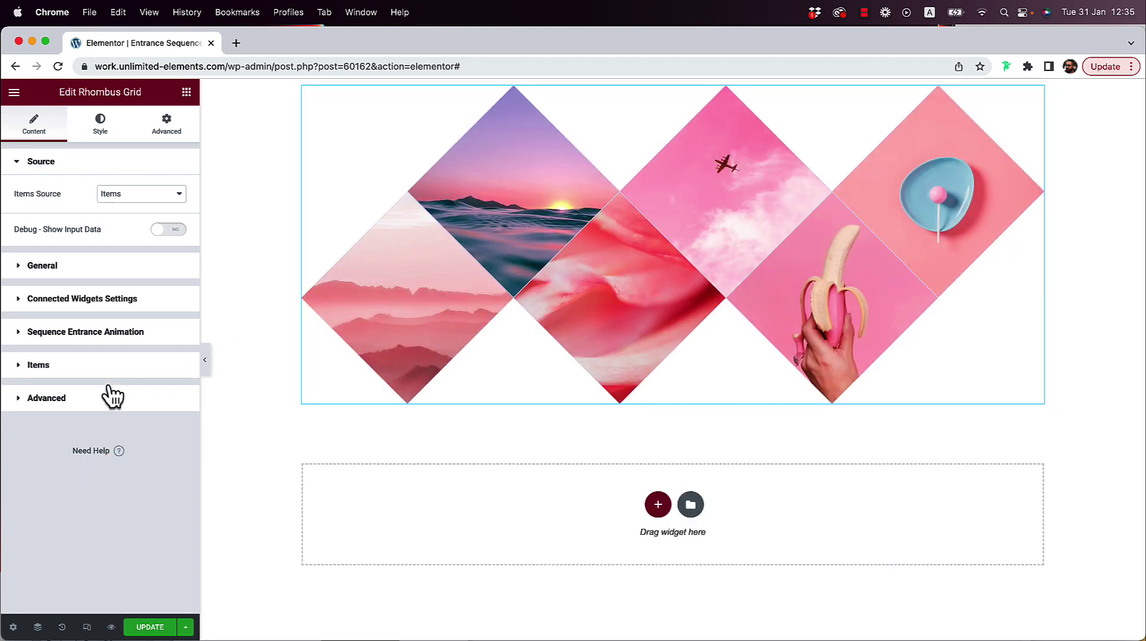
- Set the Rhombus Grid's entrance animation to From Bottom, then delete the widget
click(93, 333)
click(142, 302)
click(154, 390)
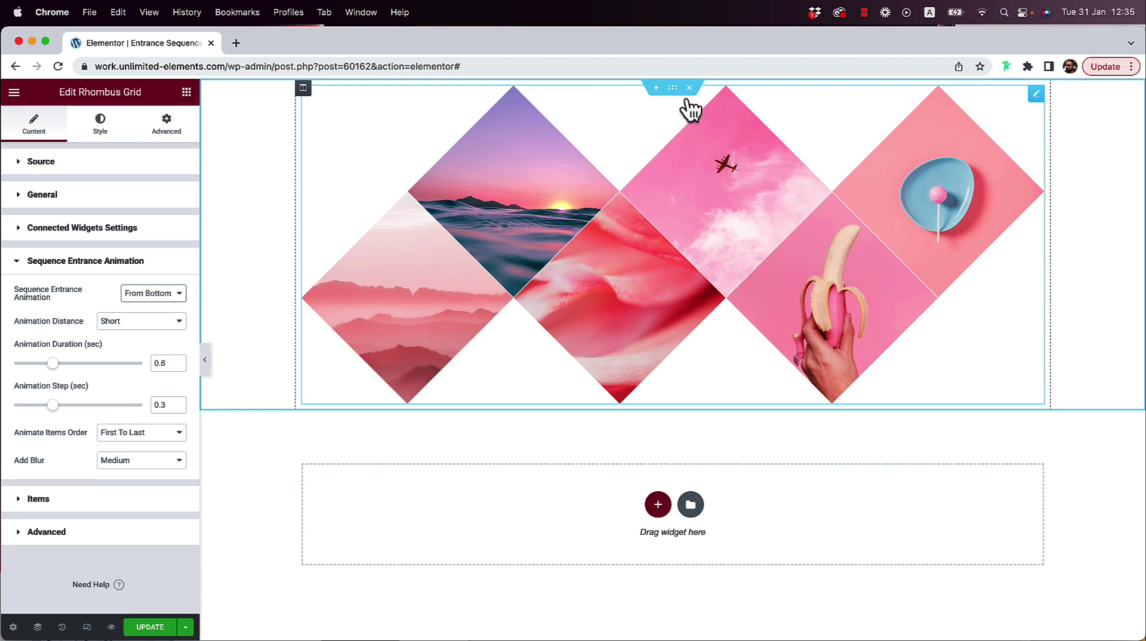
key(Delete)
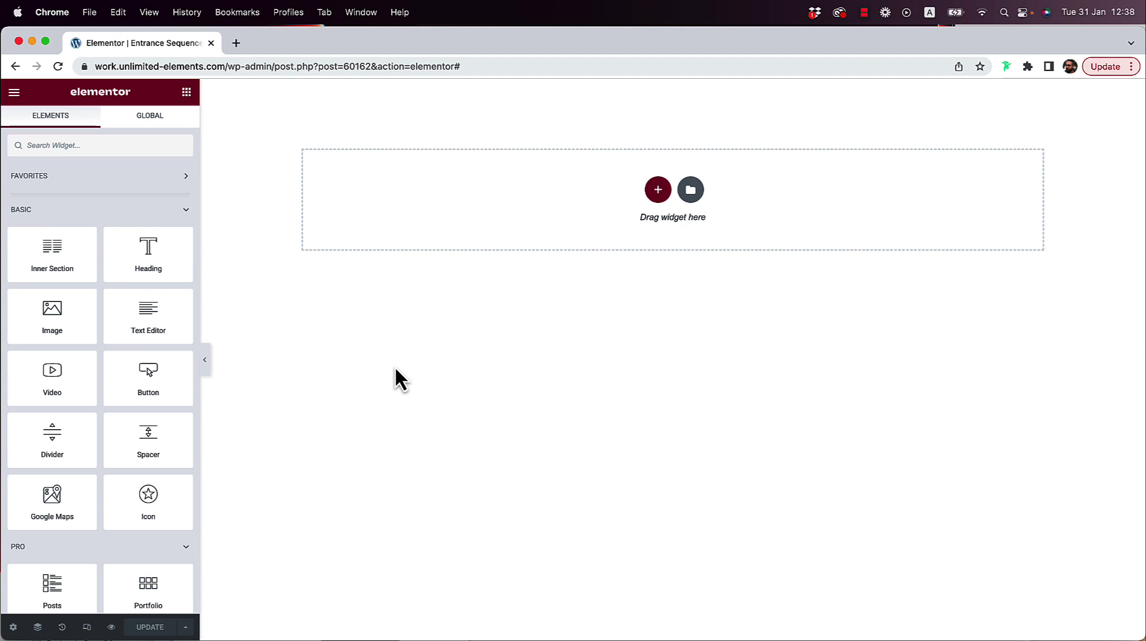
- Place a Post Grid widget in the empty section
click(89, 147)
text(post grid)
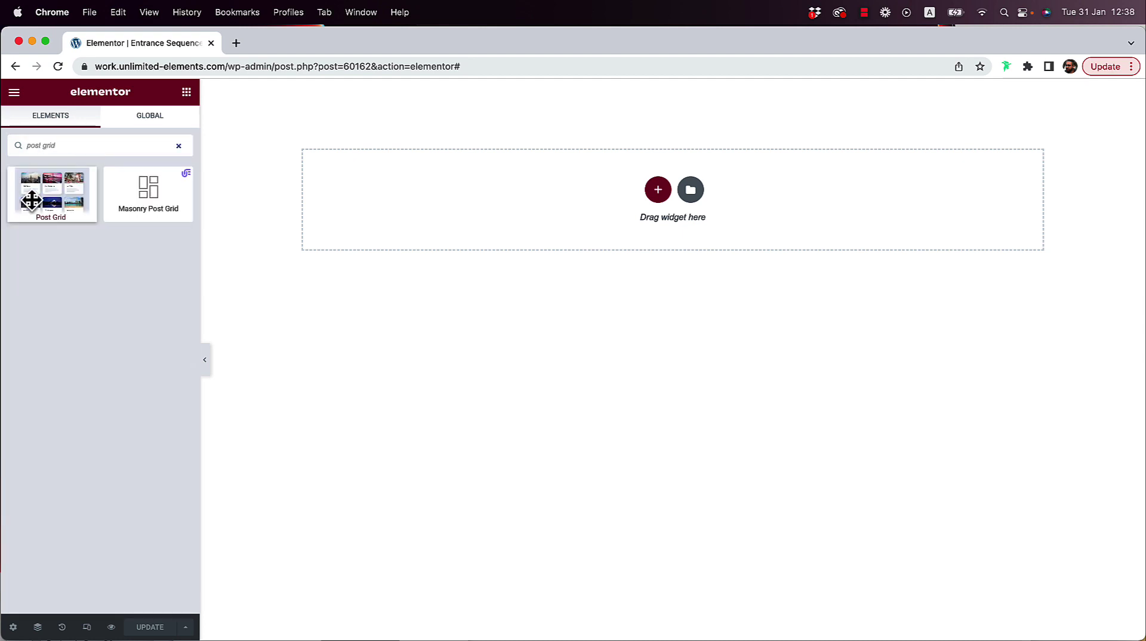
drag(33, 200, 611, 216)
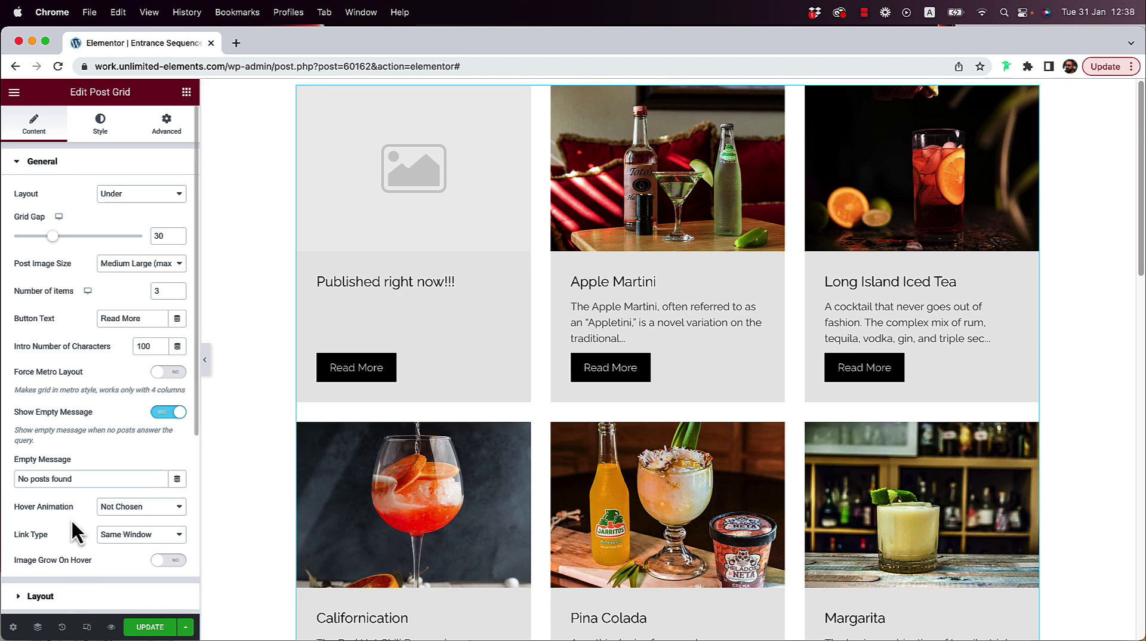
scroll(71, 503, down, 5)
- Include Desserts and Cocktails terms in the Posts Query with relation set to Or
click(85, 463)
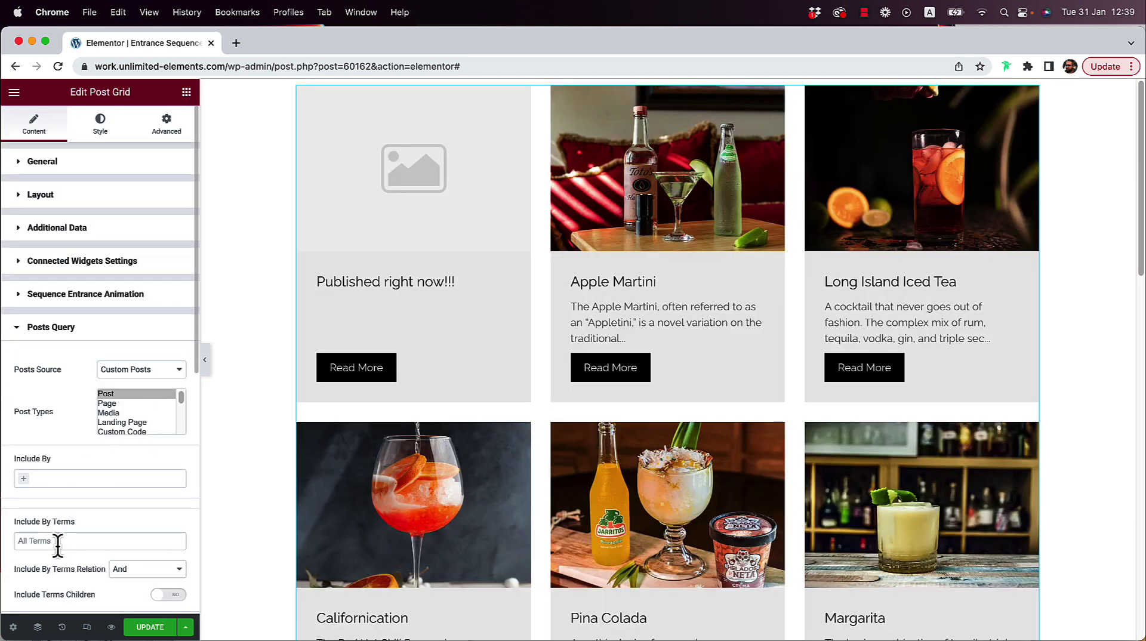
click(58, 542)
text(des)
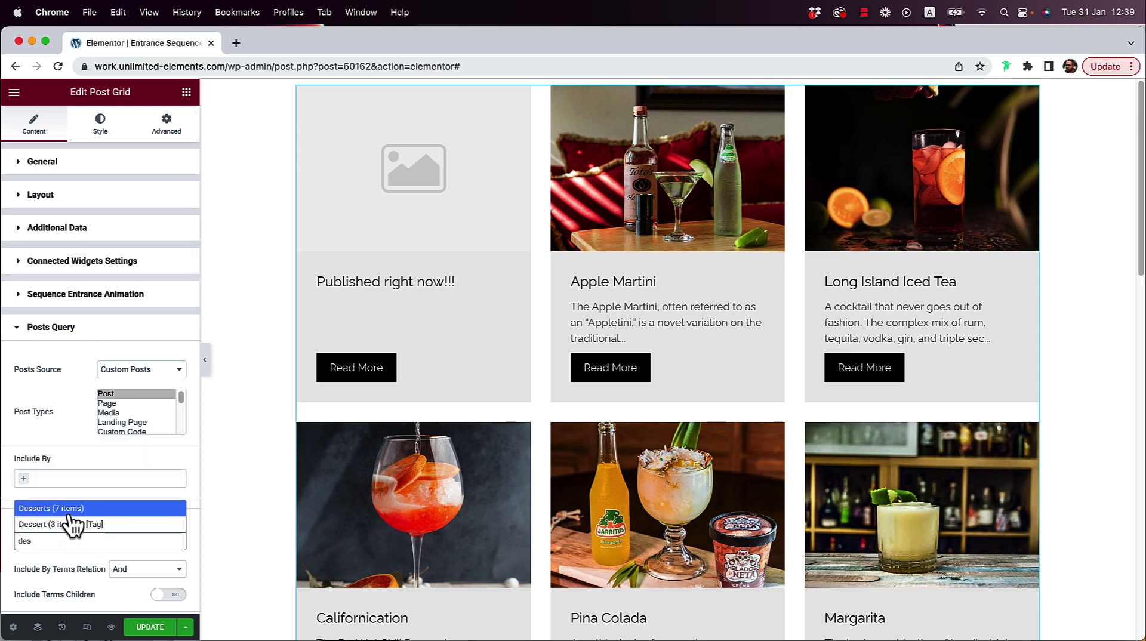
click(70, 514)
text(c)
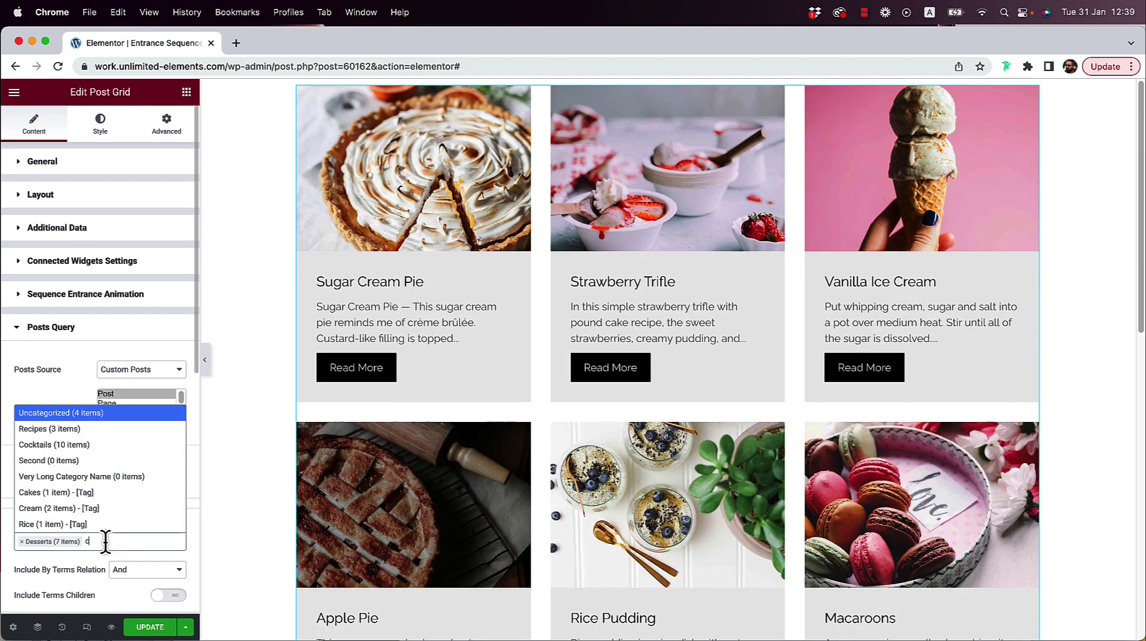
click(127, 444)
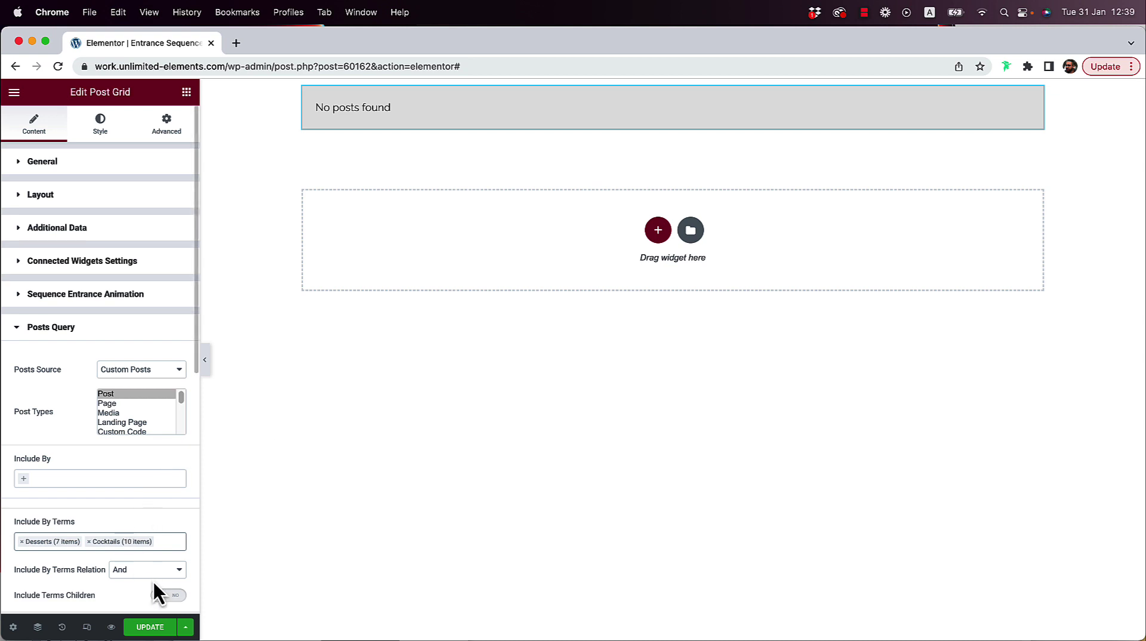
click(151, 572)
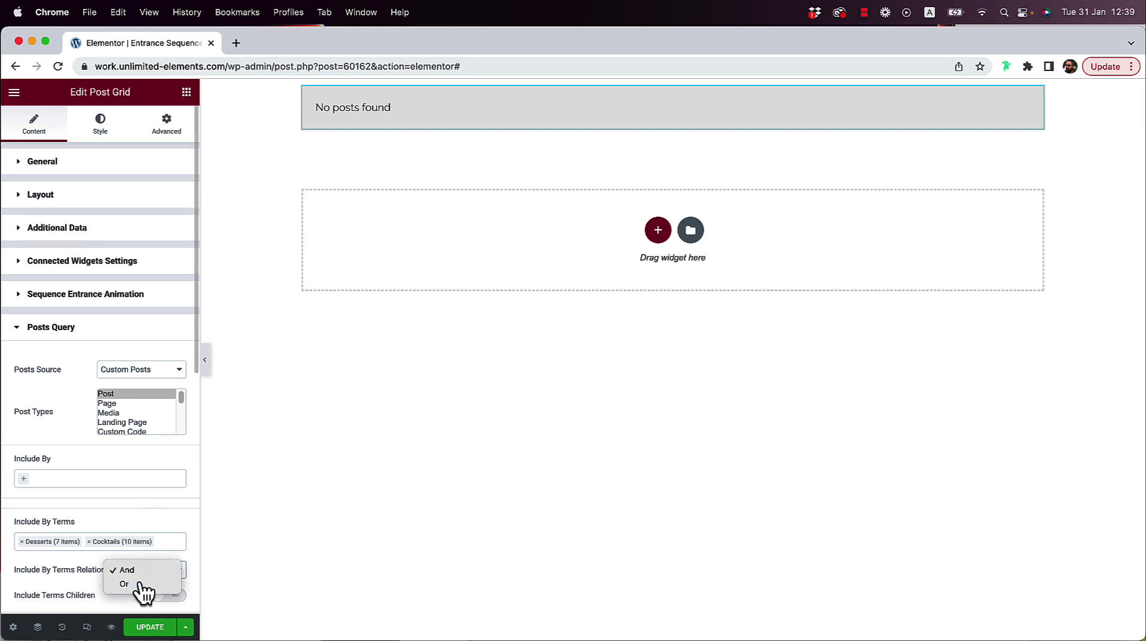
click(142, 585)
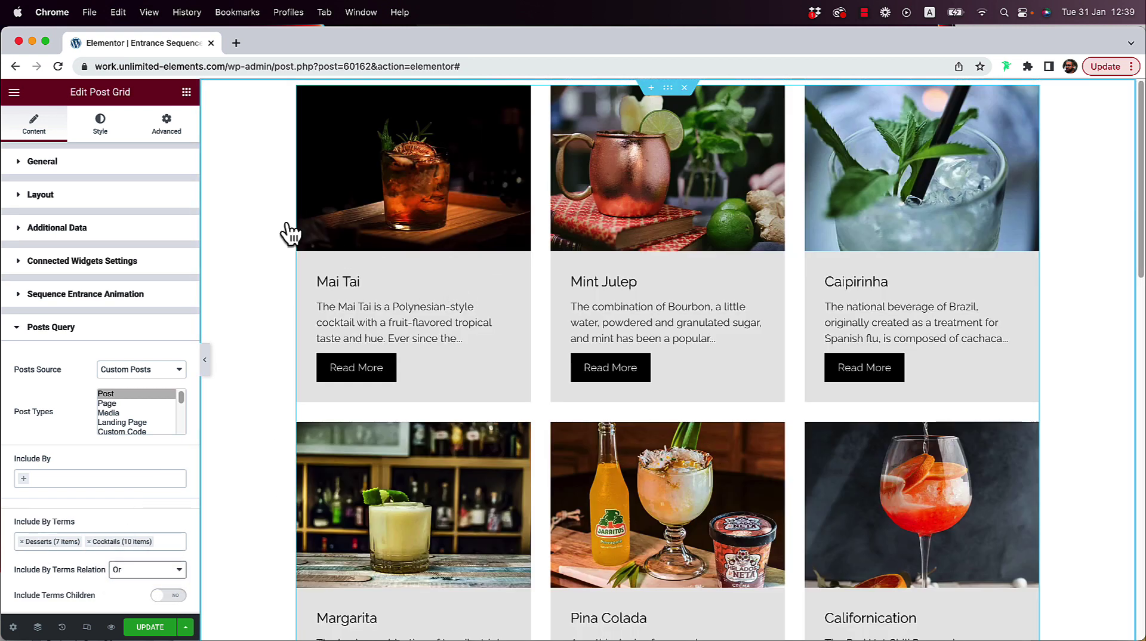
- Add a Tabs Filter above the Post Grid with Sync to Posts Widget After Load enabled
click(186, 92)
text(tabs filter)
drag(83, 185, 370, 95)
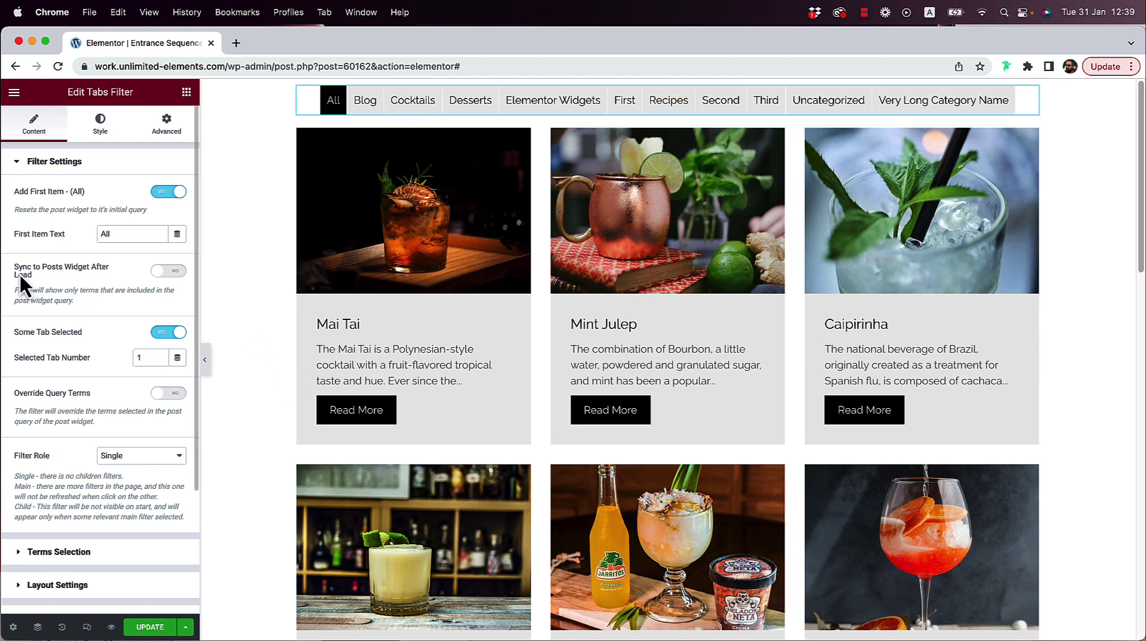
click(168, 271)
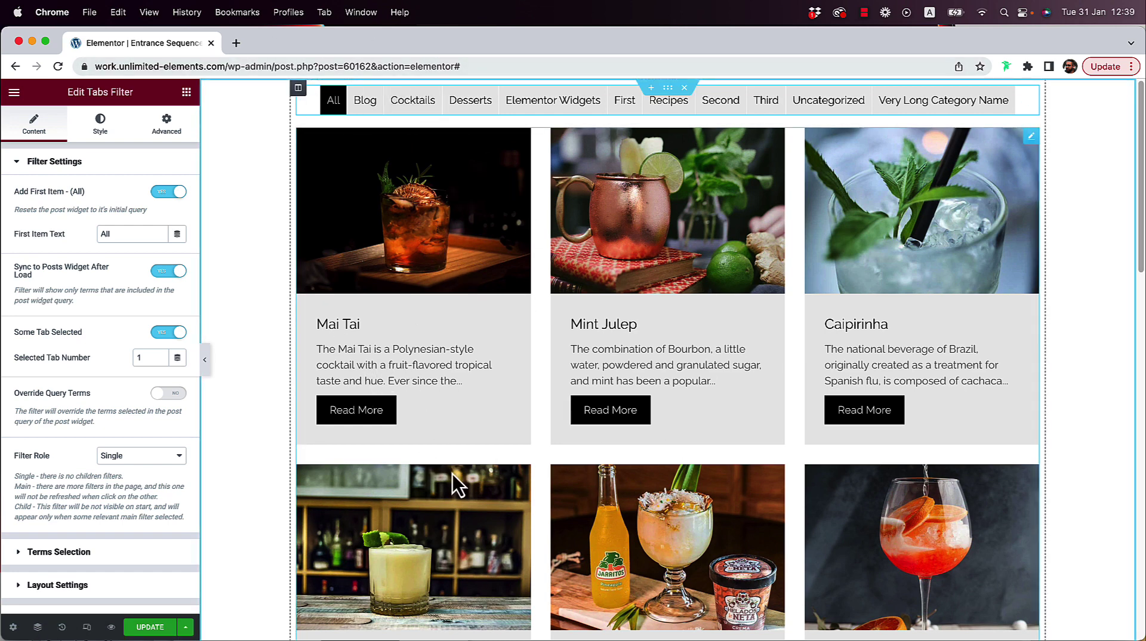
click(577, 283)
click(69, 164)
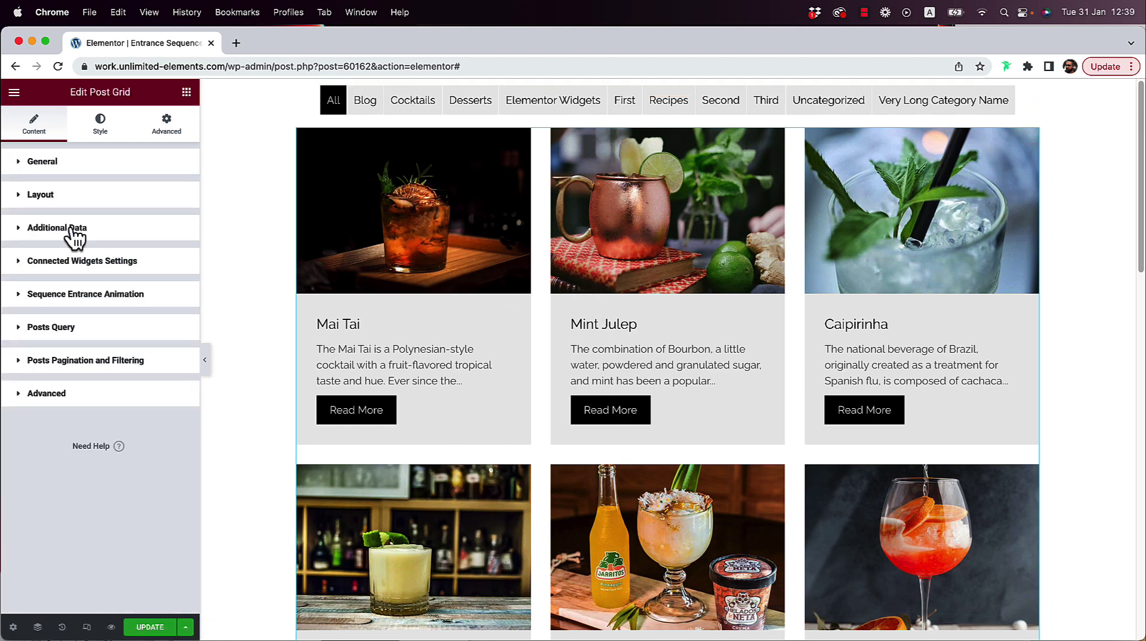
- Make the post grid animate From Bottom, update the page and preview it
click(66, 298)
click(140, 327)
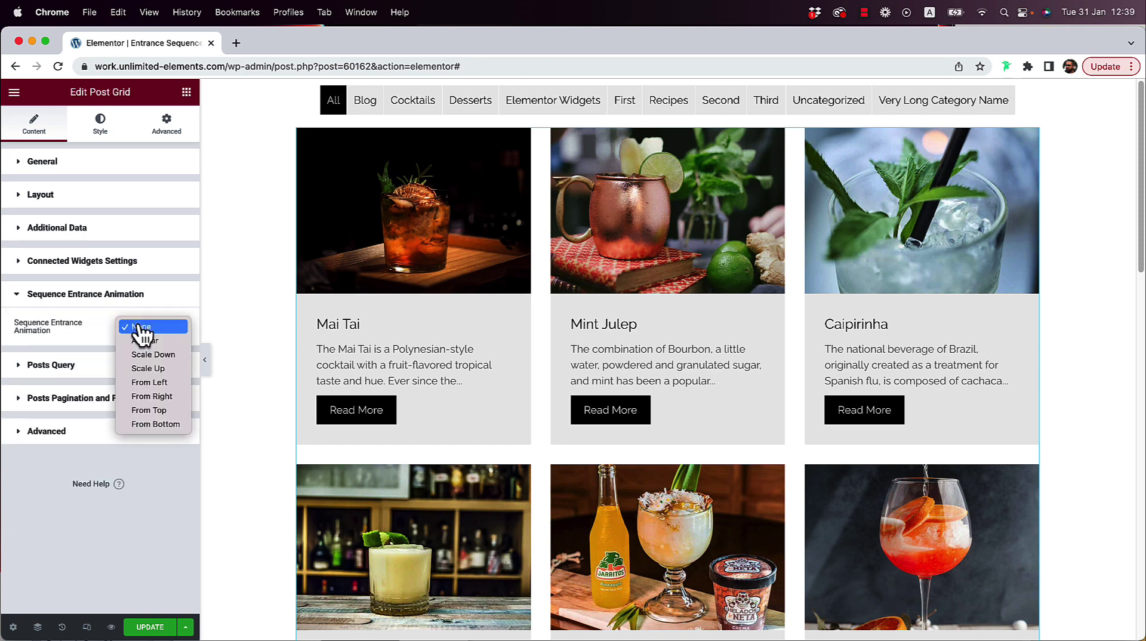
click(145, 423)
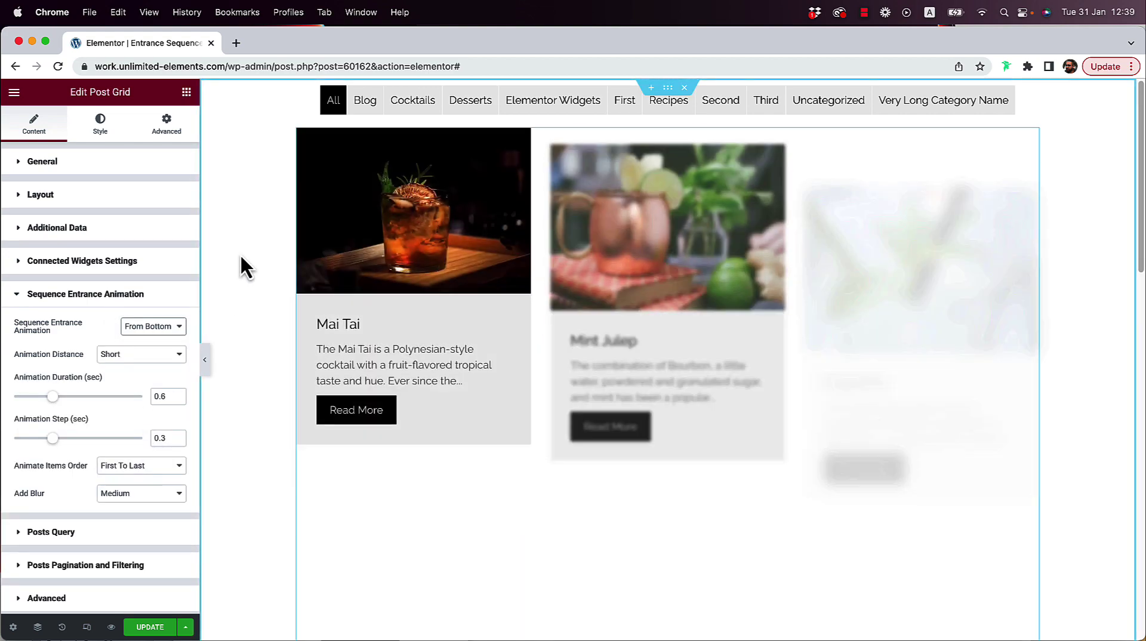
click(150, 631)
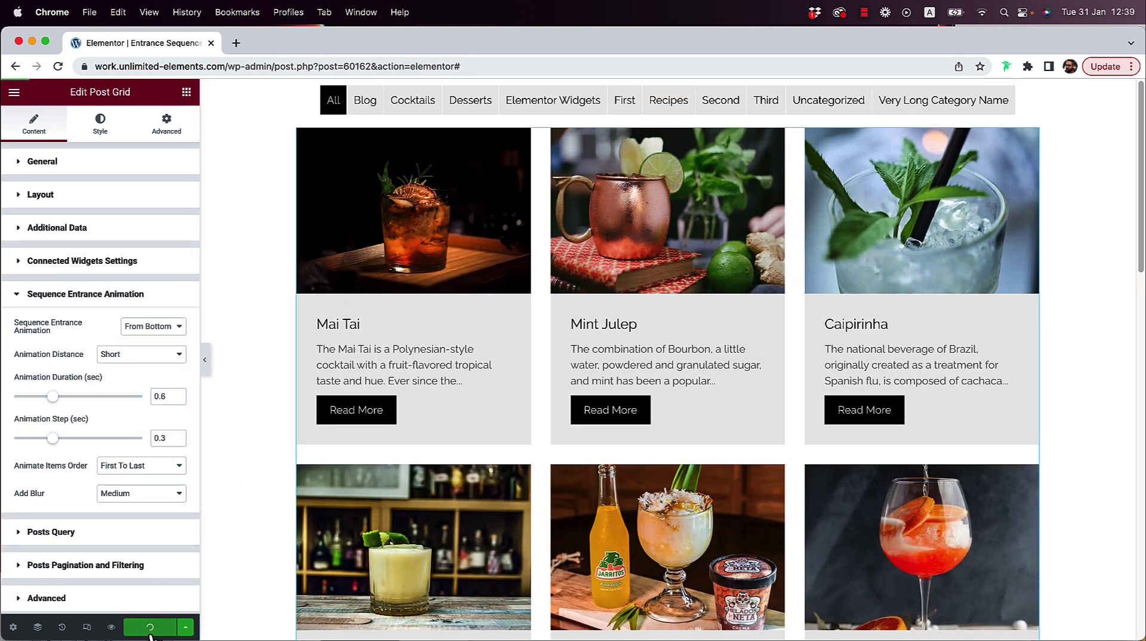
click(111, 626)
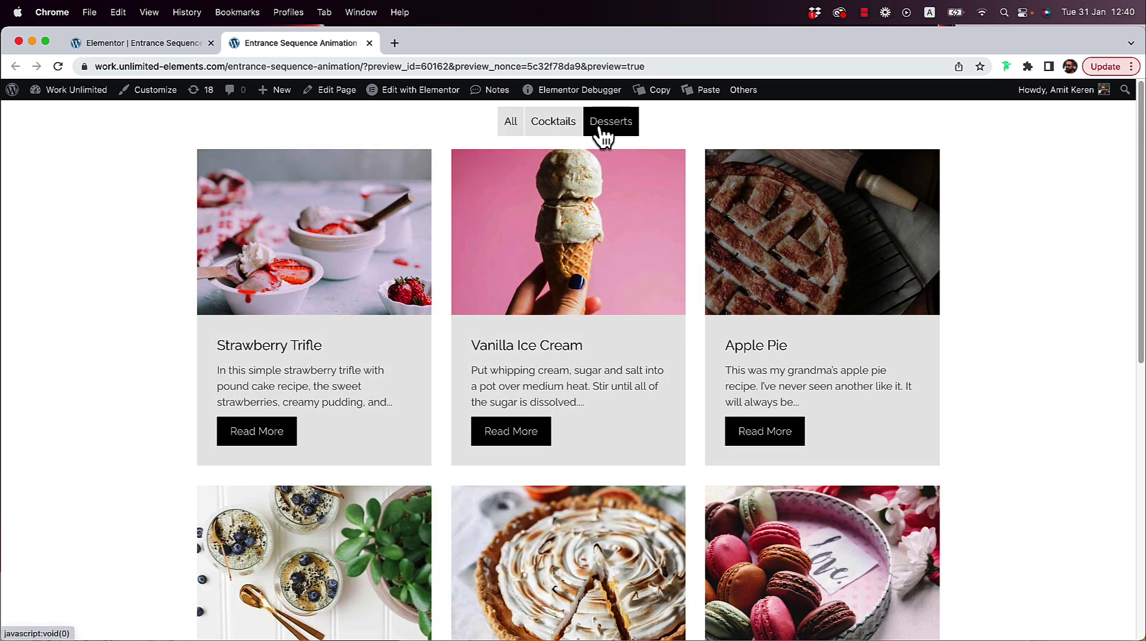
- Switch the preview filter from Cocktails to Desserts so the dessert cards animate in again
click(554, 129)
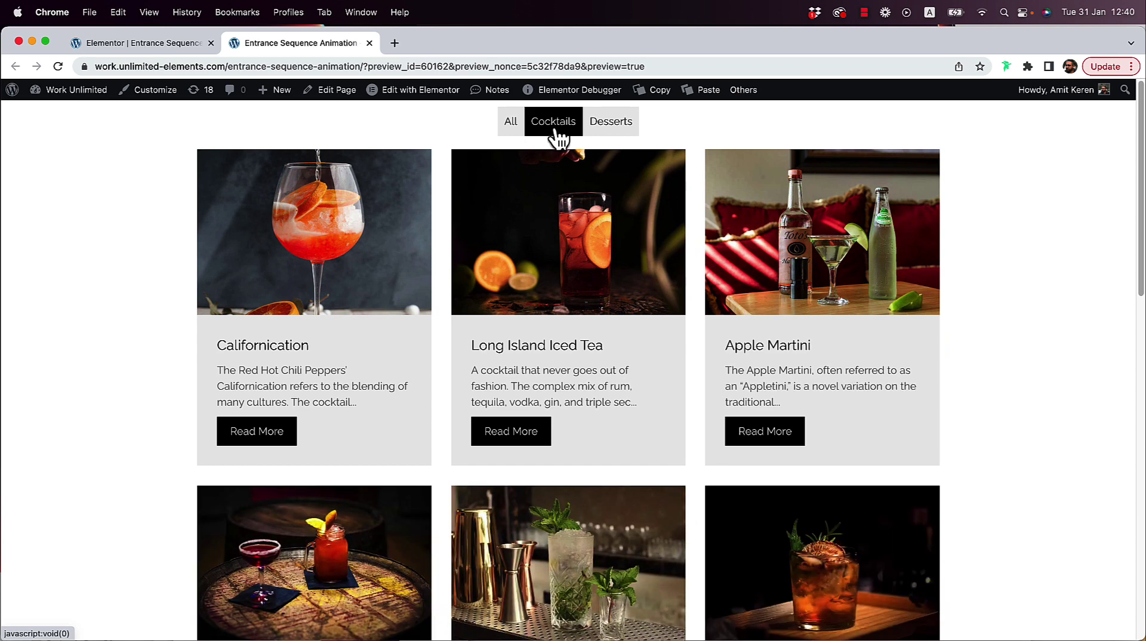
click(603, 130)
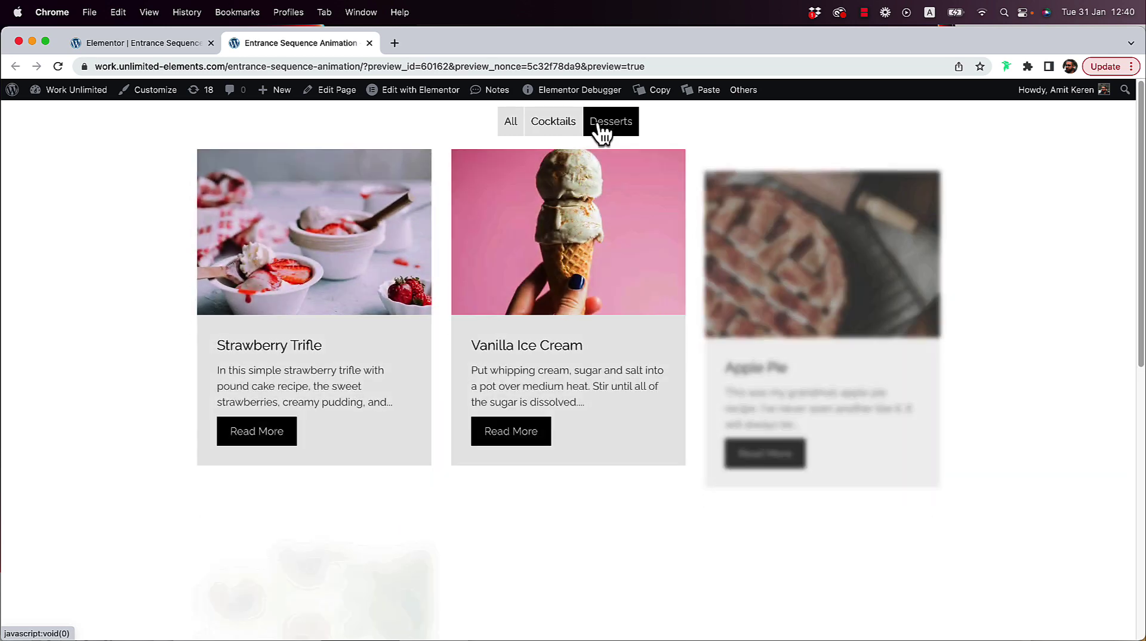